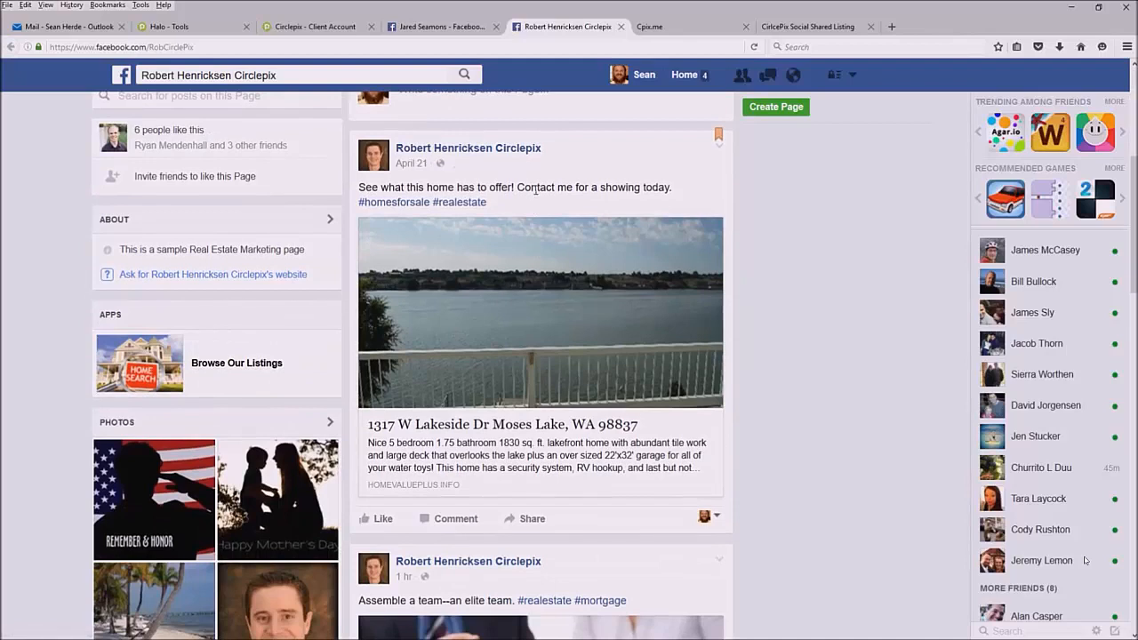
Open the lakefront home listing from the April 21 Facebook post and examine its property details, map, similar listings and broker of record
left_click(437, 277)
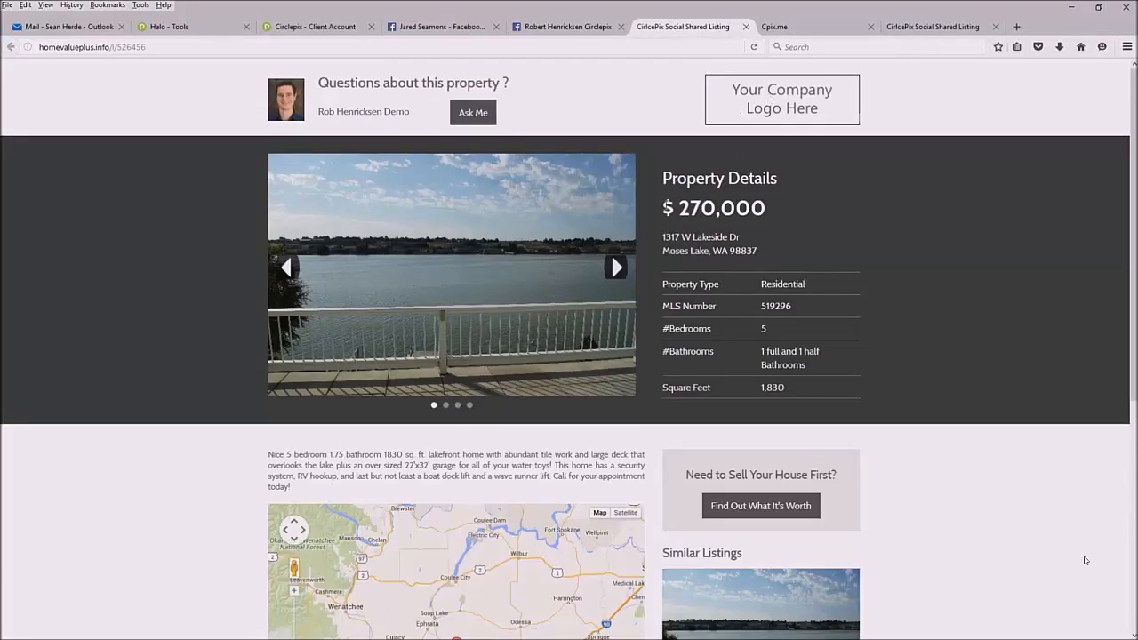
scroll(667, 211, "down", 4)
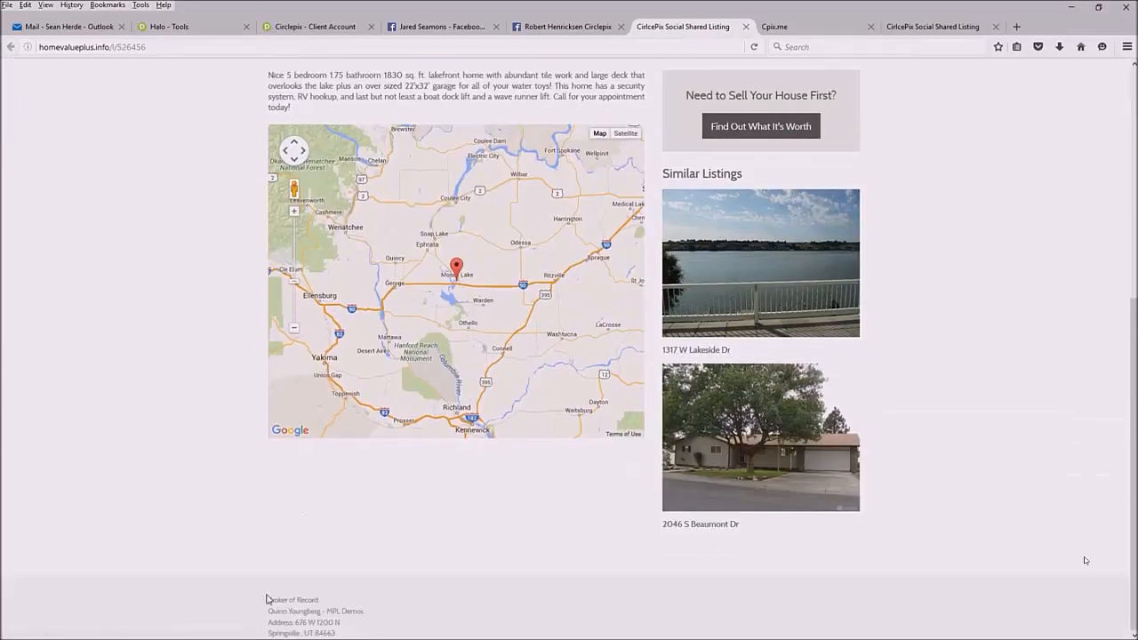
left_click_drag(268, 600, 382, 633)
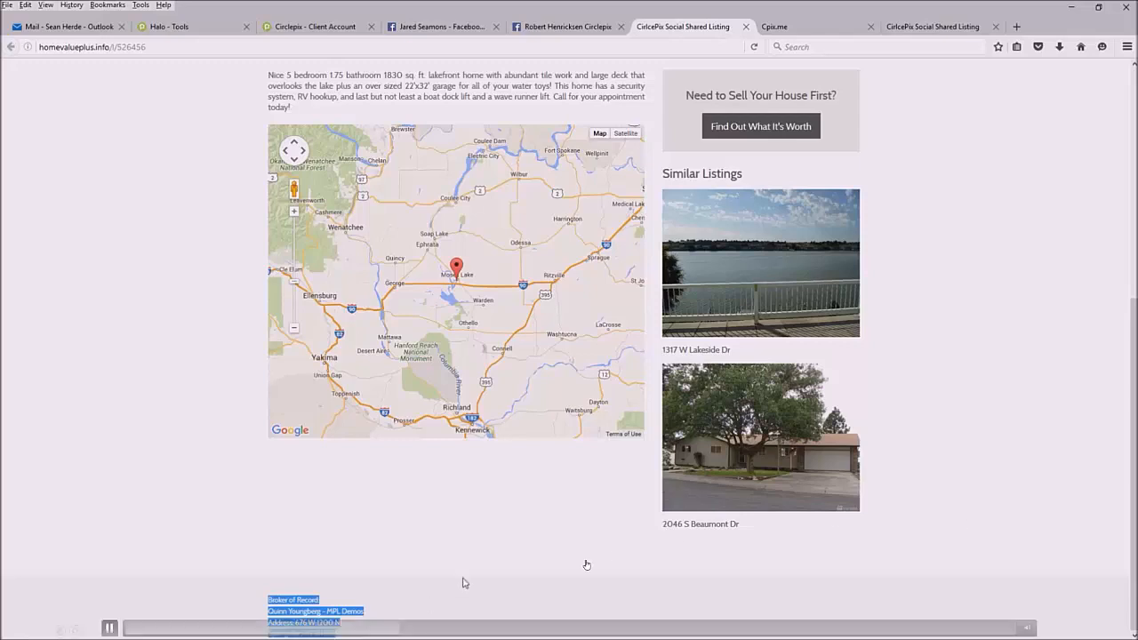
left_click(108, 627)
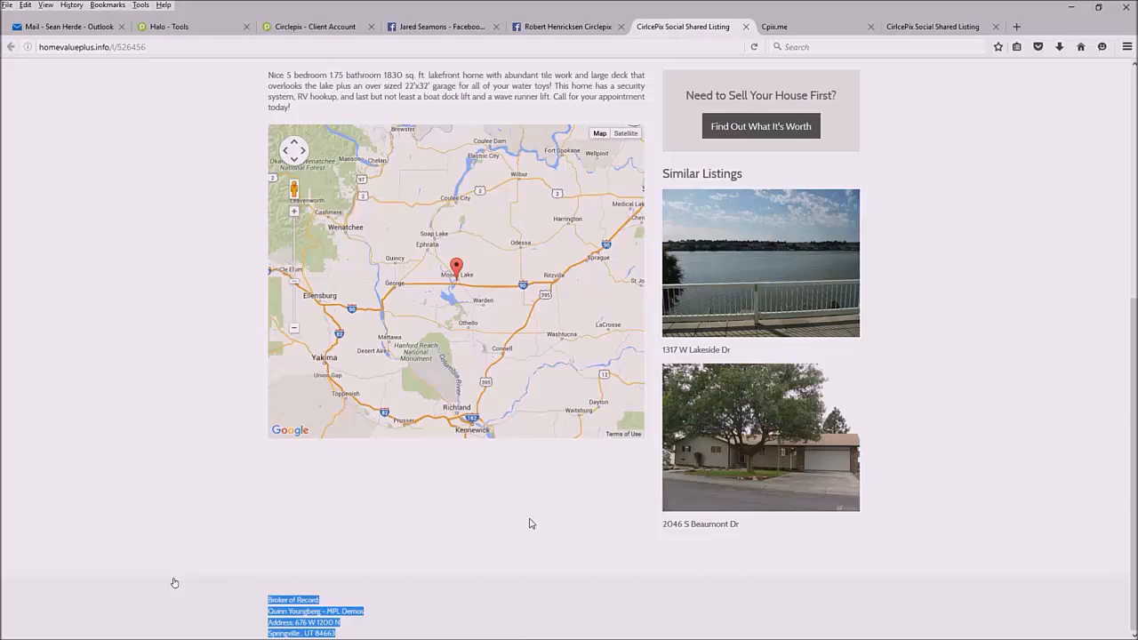
left_click(112, 627)
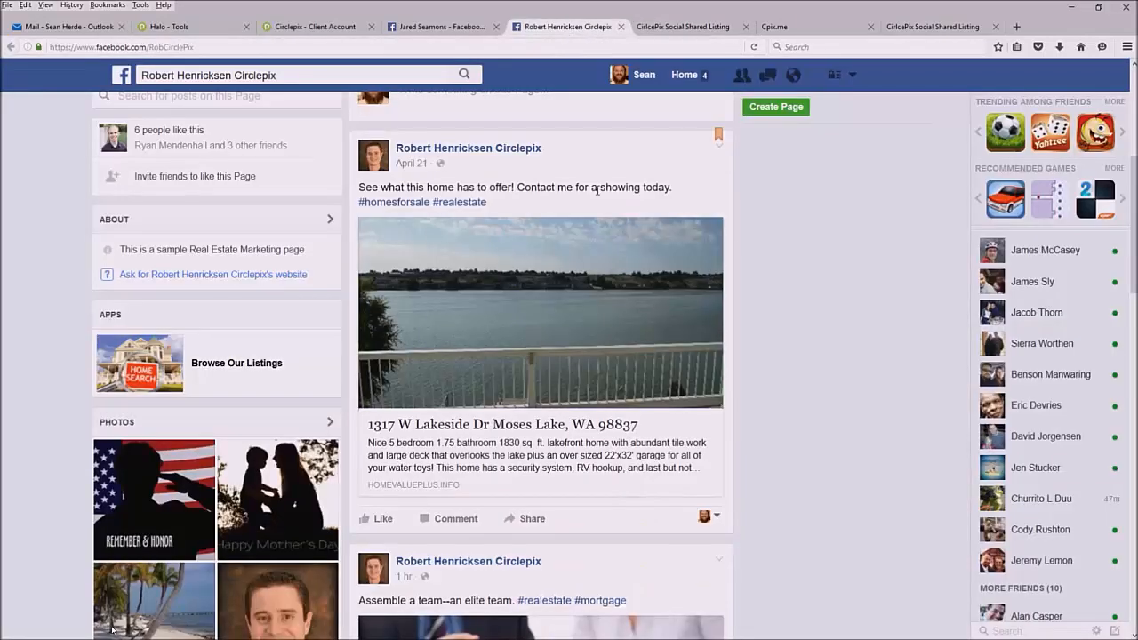
Find the "Assemble a team--an elite team" post on the Facebook business page and open its mortgage broker article
scroll(597, 189, "down", 5)
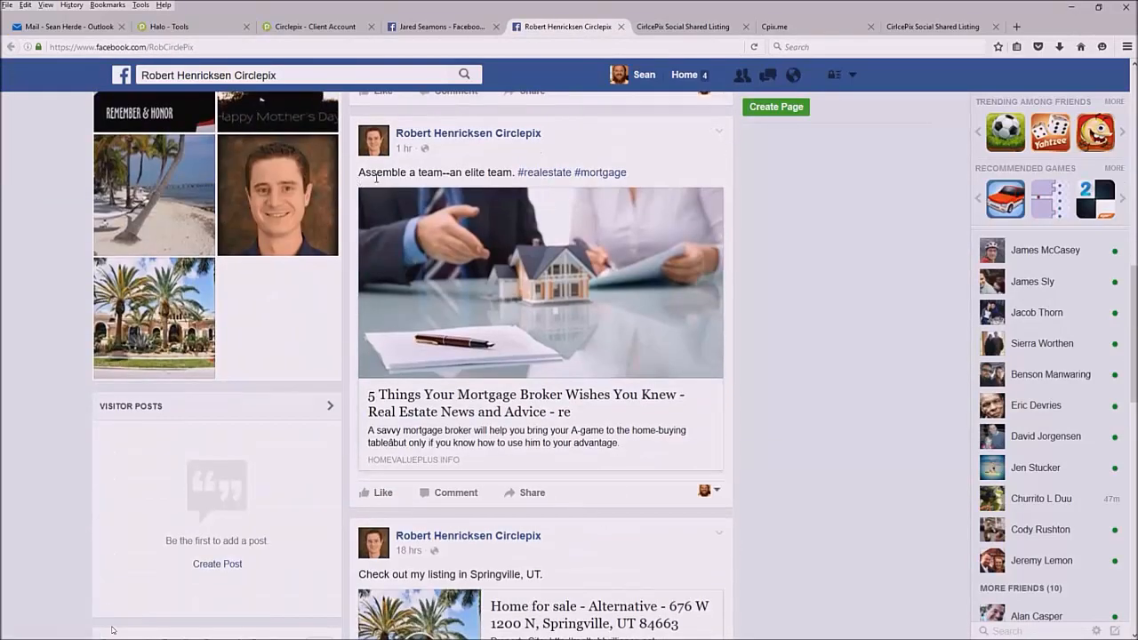
left_click_drag(360, 177, 524, 184)
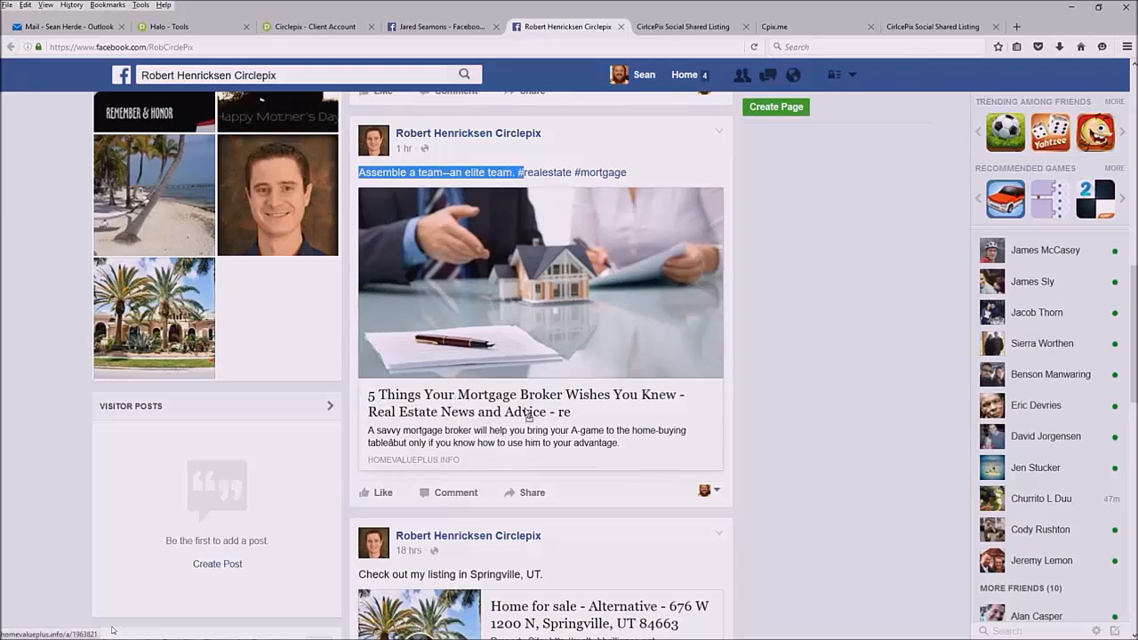
left_click(498, 255)
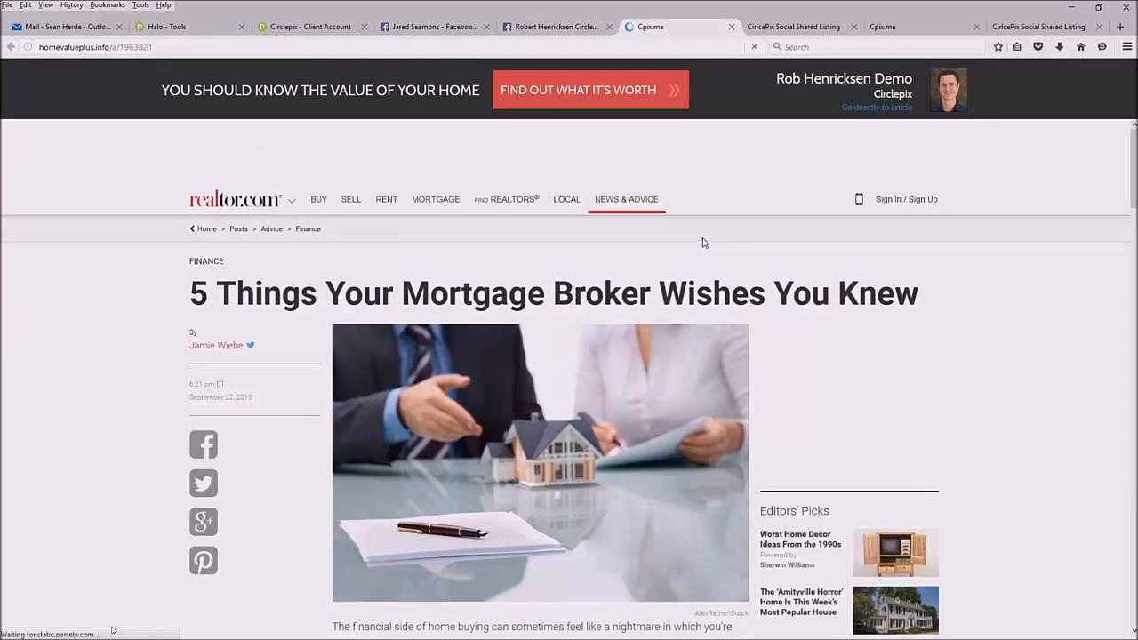
Skim the "5 Things Your Mortgage Broker Wishes You Knew" article and open its home value offer at the address entry
scroll(702, 243, "down", 3)
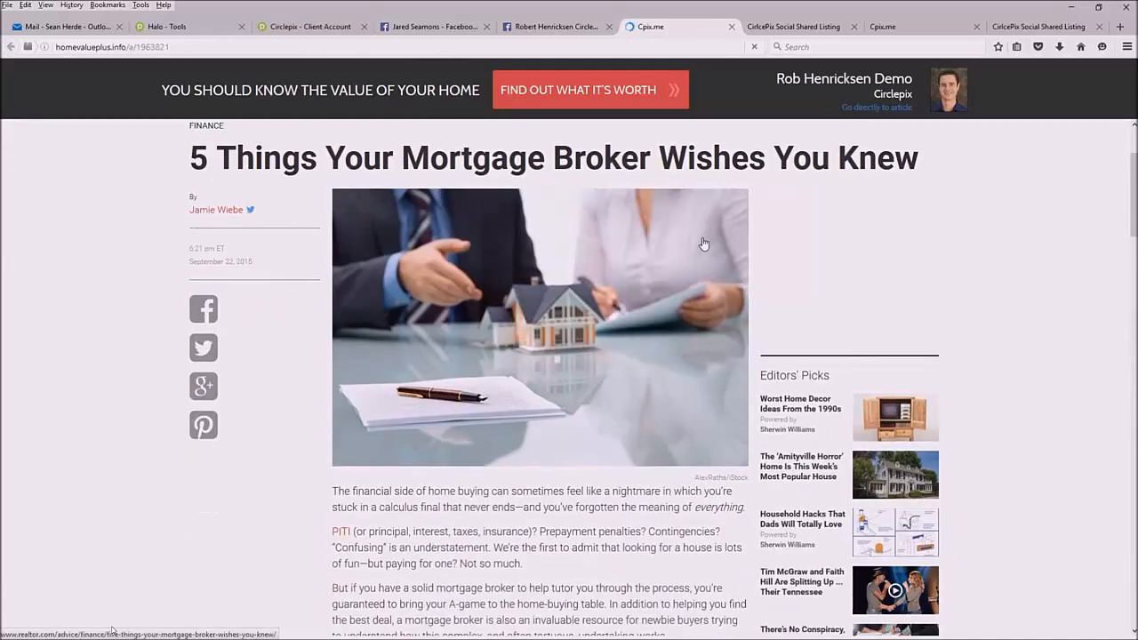
scroll(702, 243, "down", 7)
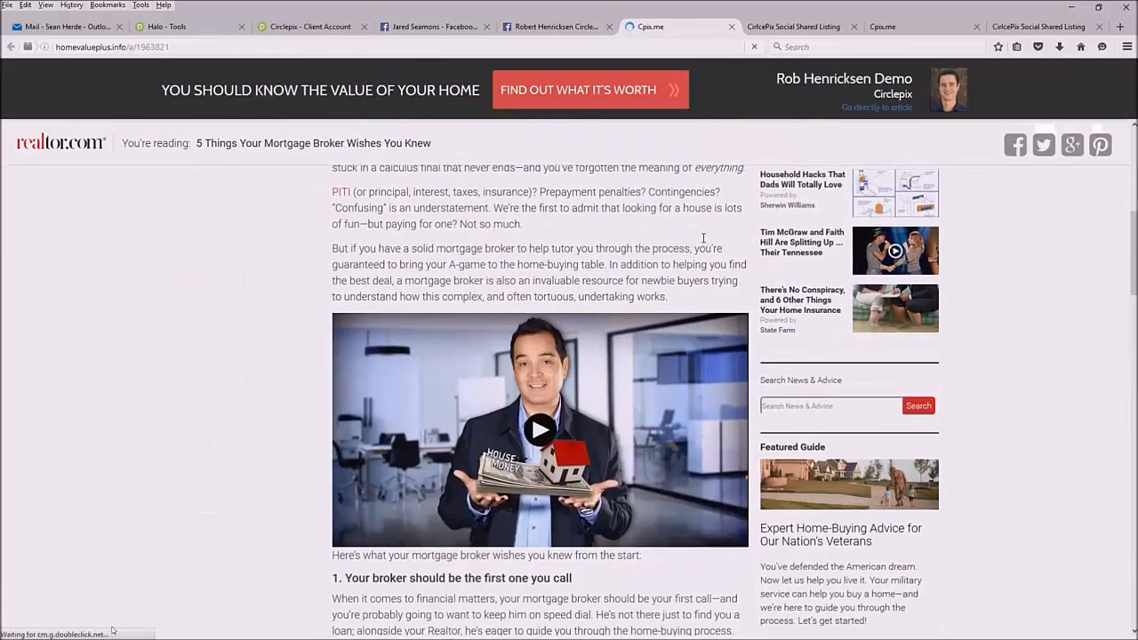
scroll(702, 238, "down", 10)
scroll(702, 238, "up", 10)
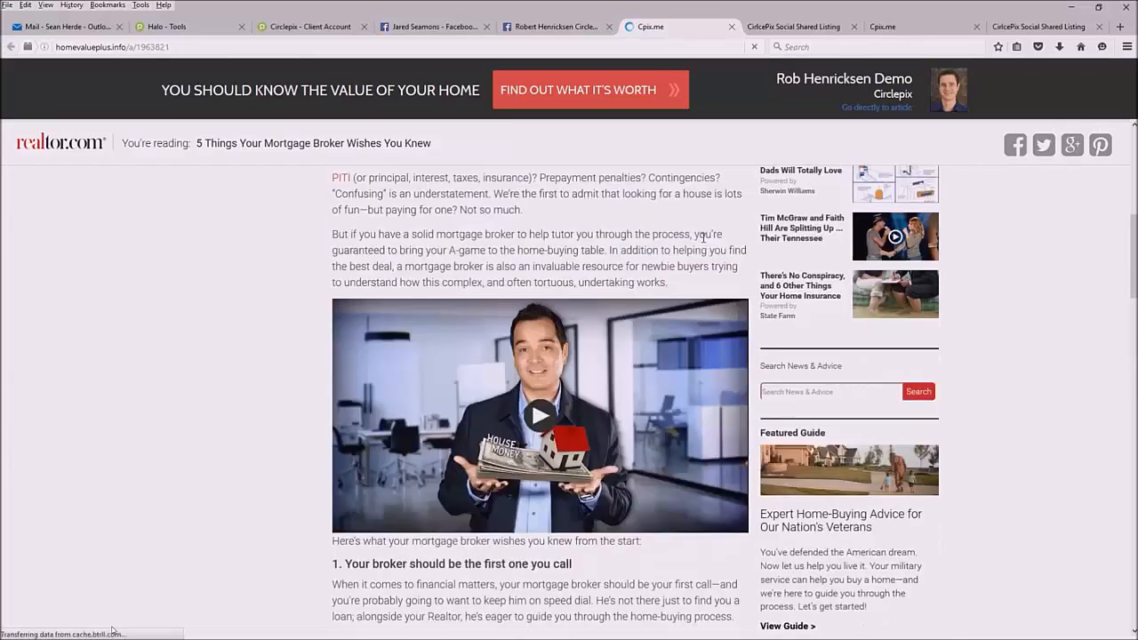
scroll(703, 237, "up", 11)
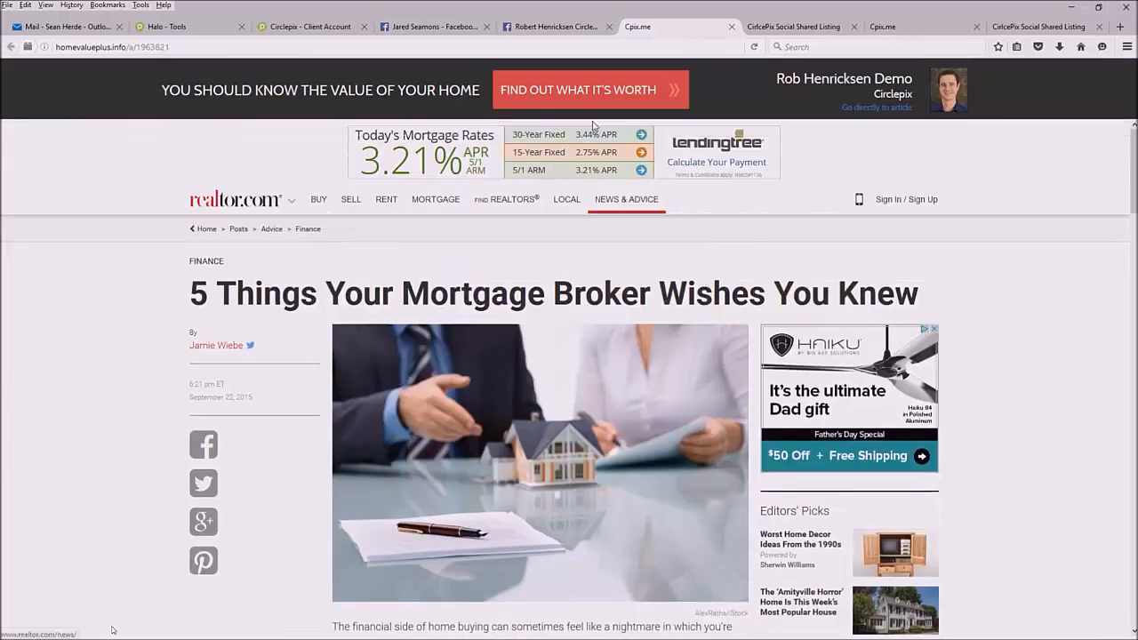
left_click(579, 92)
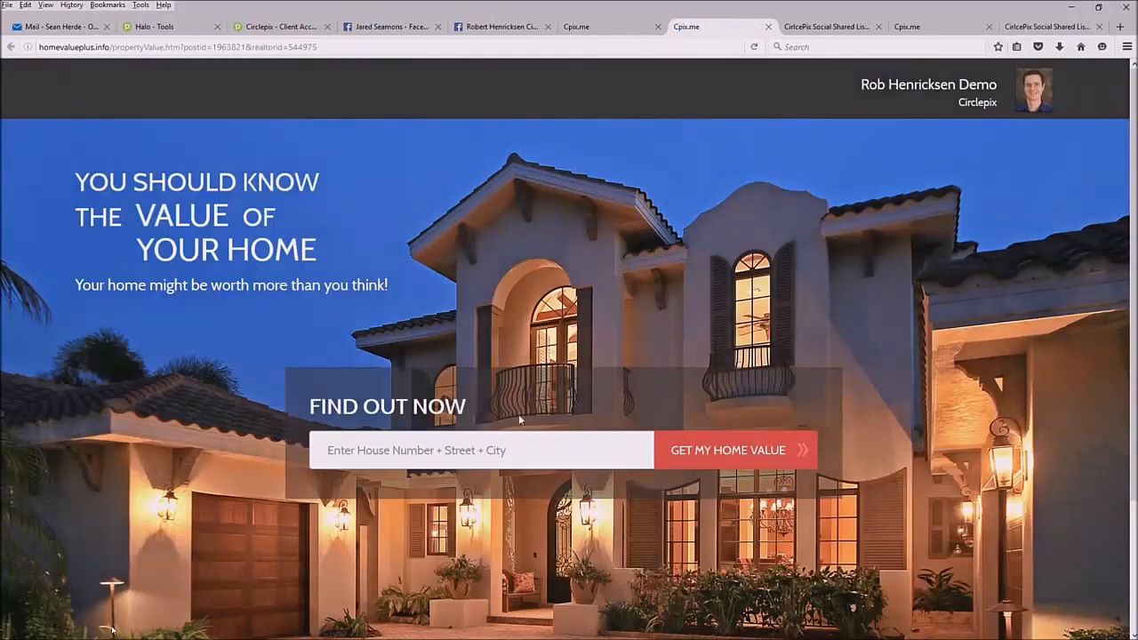
left_click(436, 450)
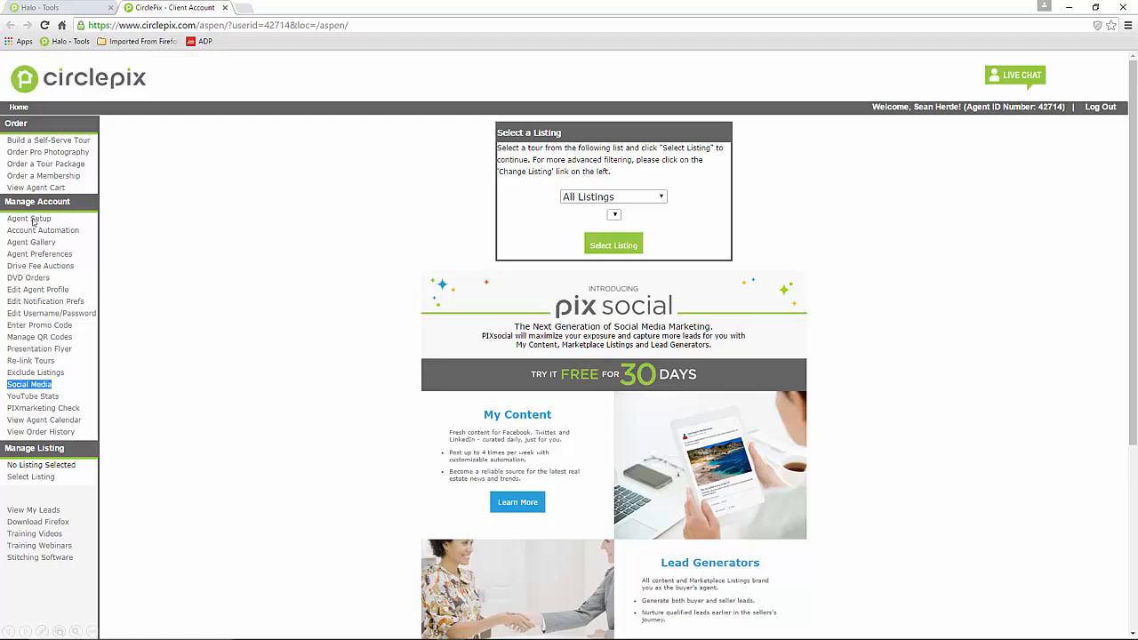
Open the CirclePix Social Media Dashboard and start the PIXsocial setup wizard, dismissing the welcome message and the Facebook like prompt
left_click(27, 387)
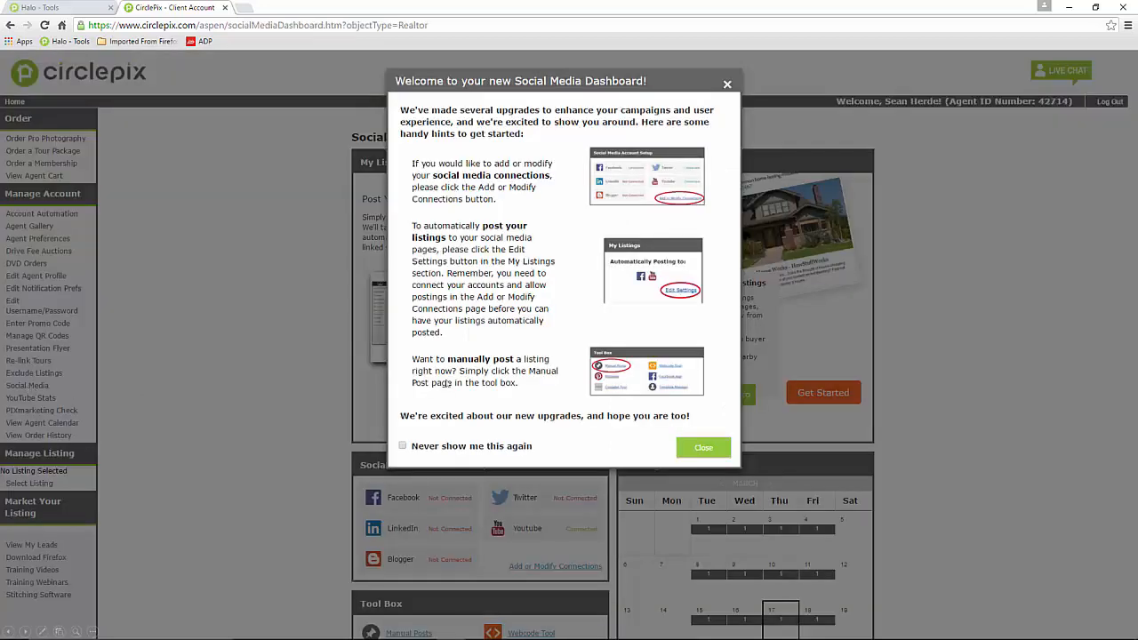
left_click(702, 449)
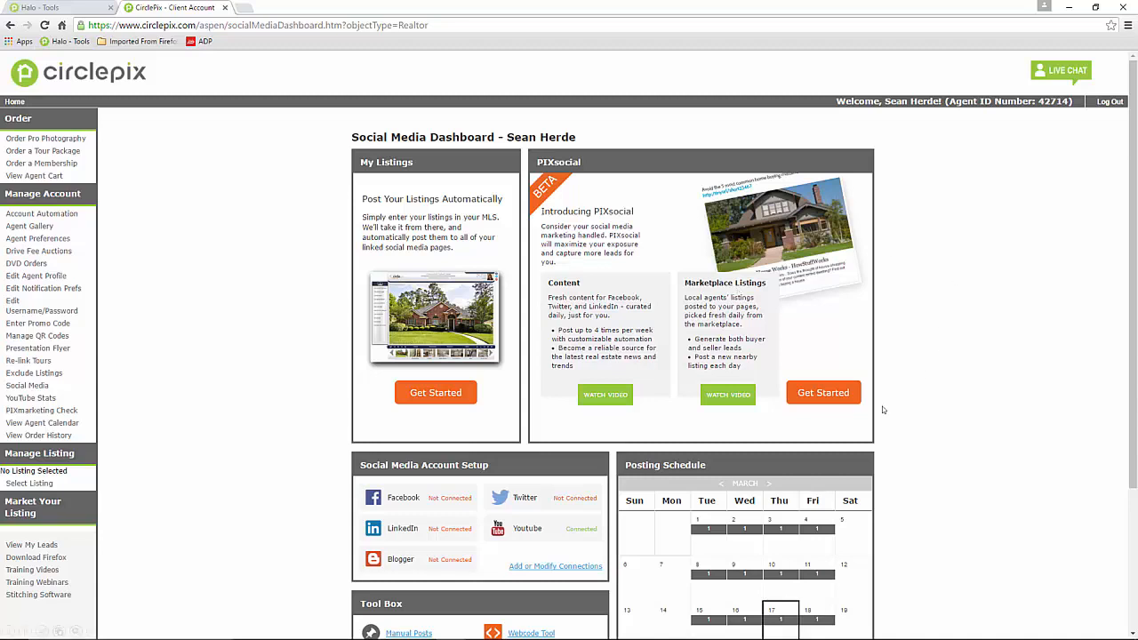
left_click(821, 394)
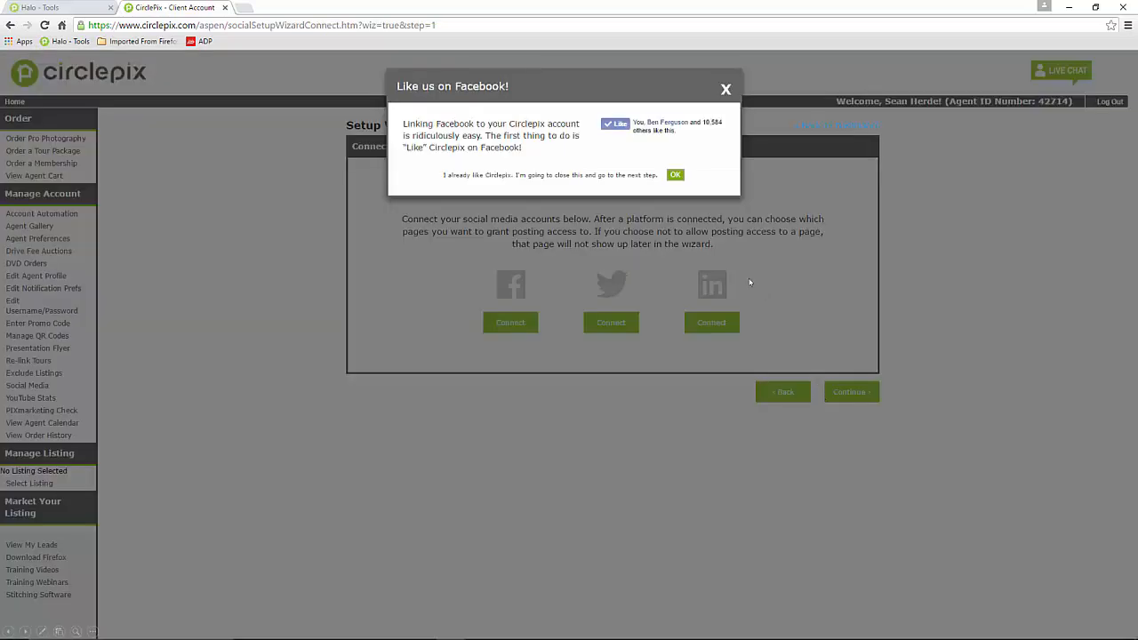
left_click(675, 175)
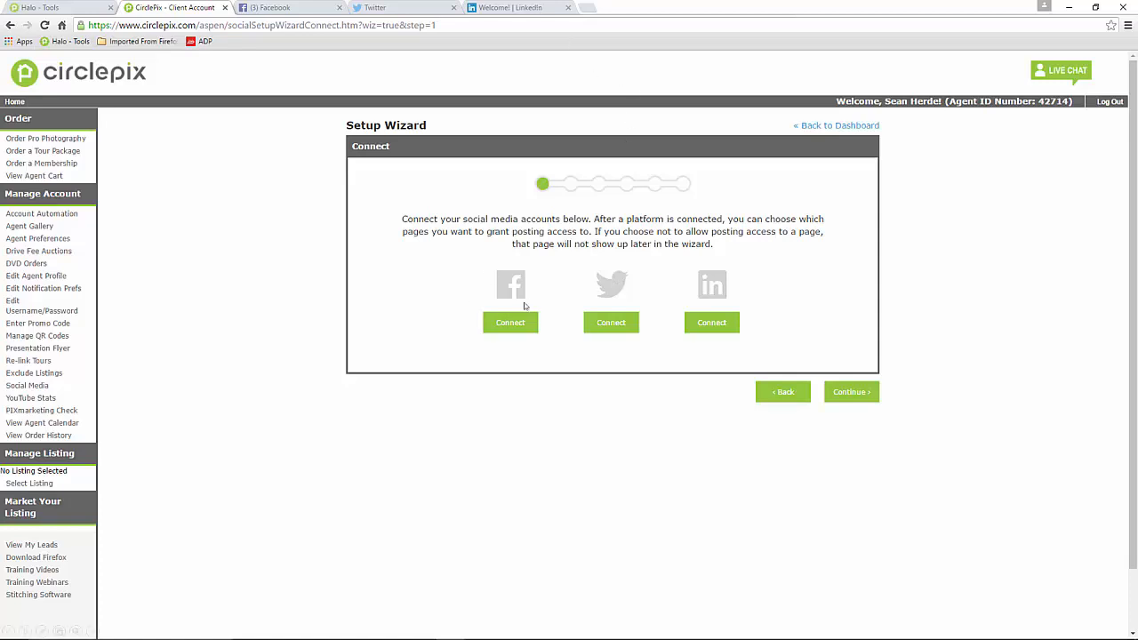
Connect the Facebook, Twitter and LinkedIn accounts to CirclePix, authorizing the circlepix app on Twitter
left_click(521, 325)
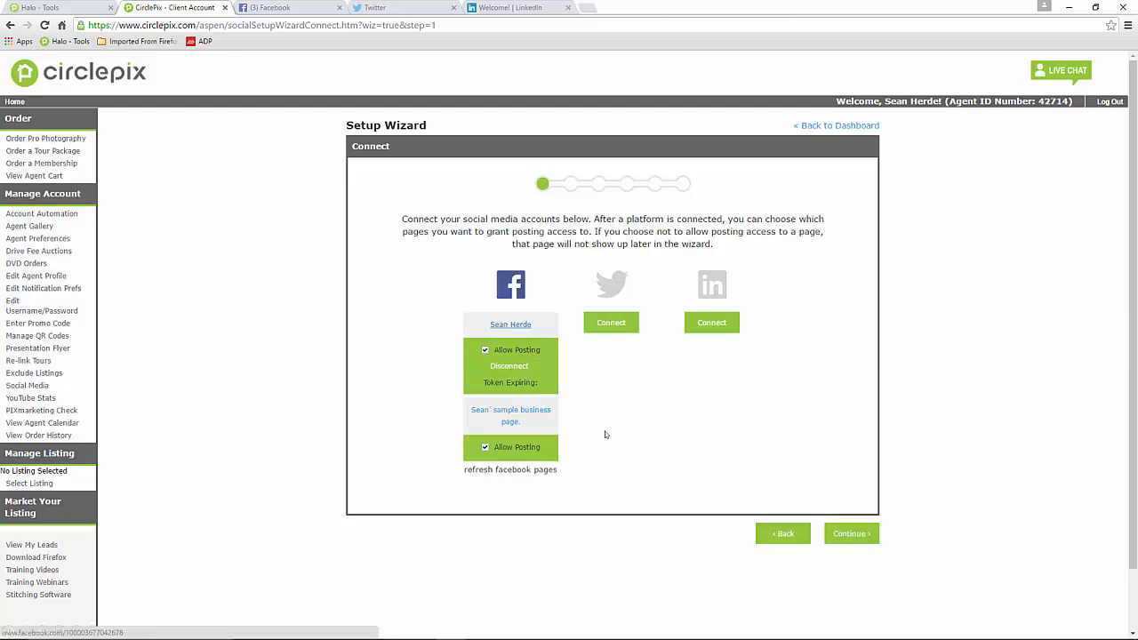
left_click(614, 322)
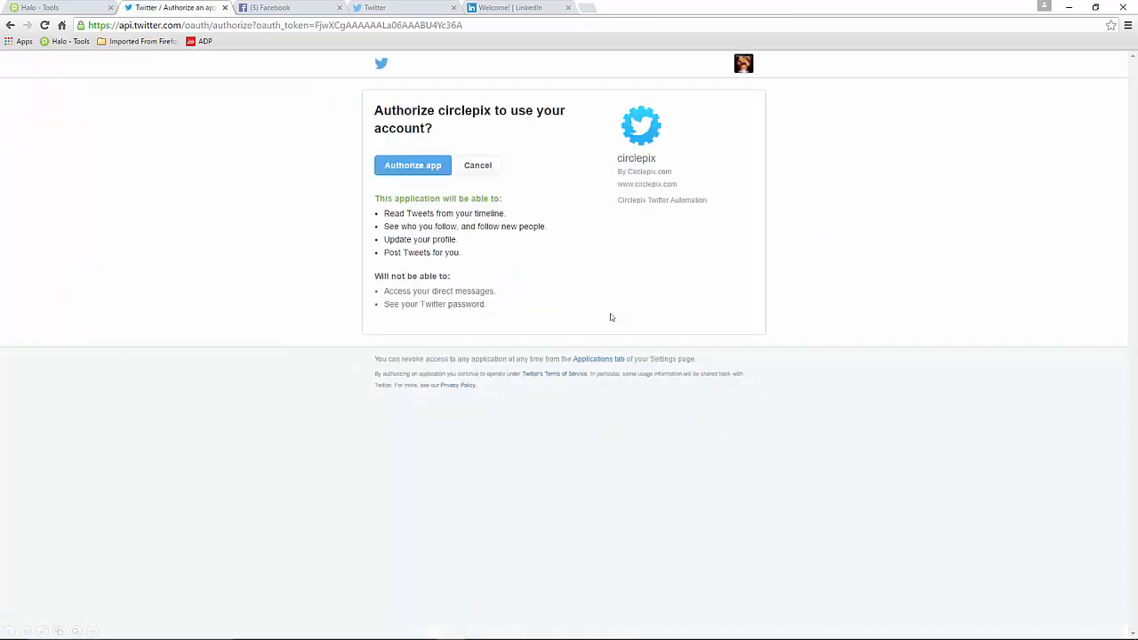
left_click(403, 166)
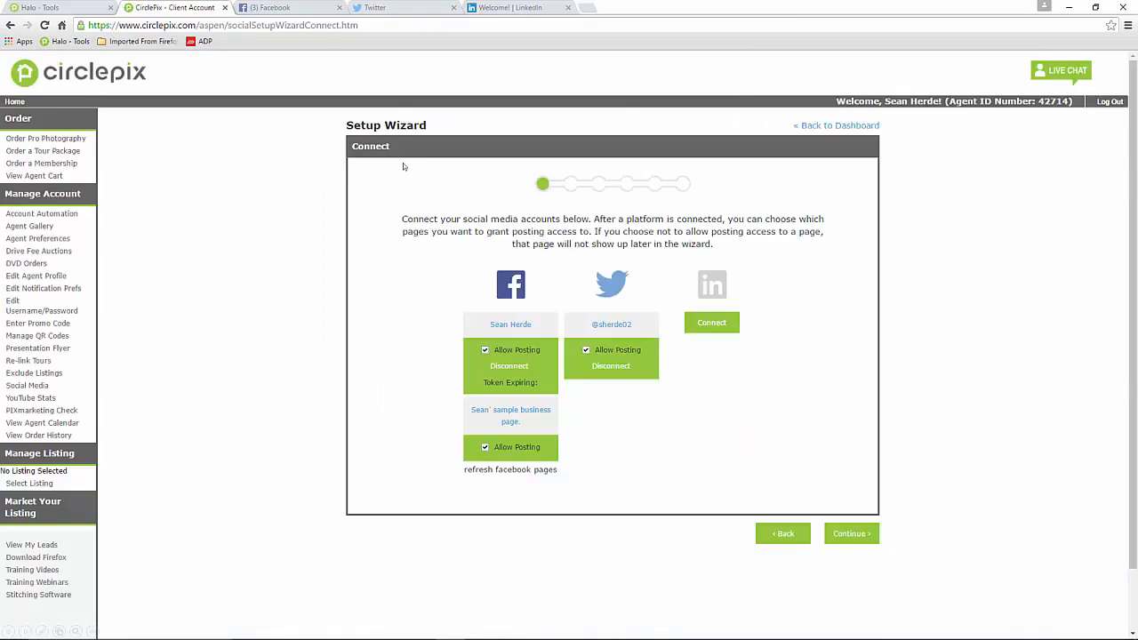
left_click(712, 324)
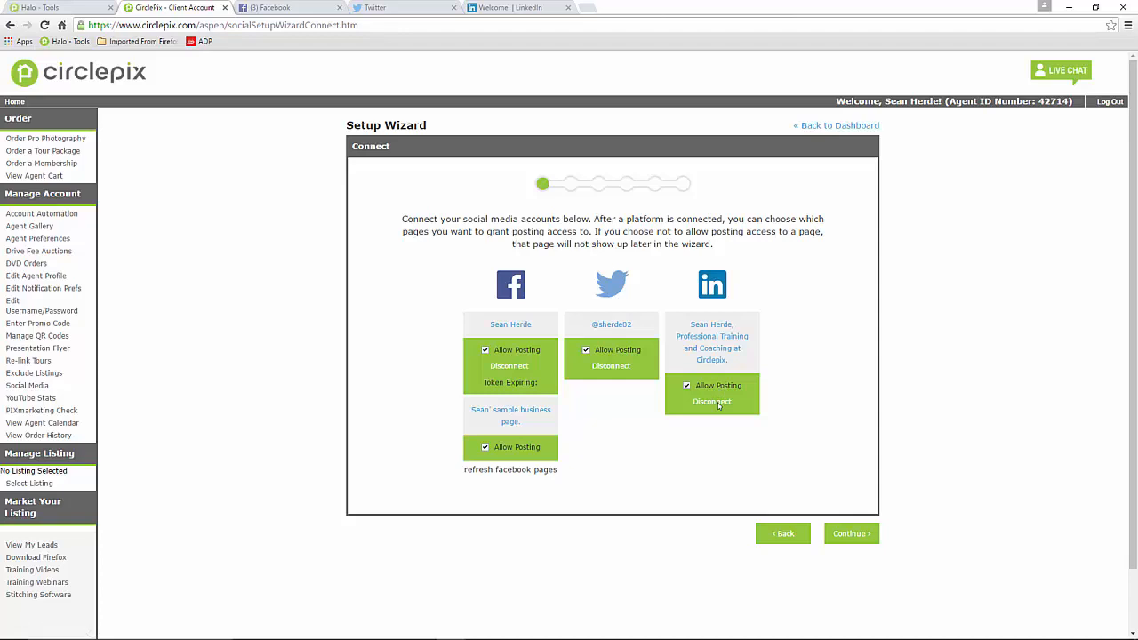
Move on to the coverage areas, search the counties for "orange" and continue to the content settings
left_click(850, 534)
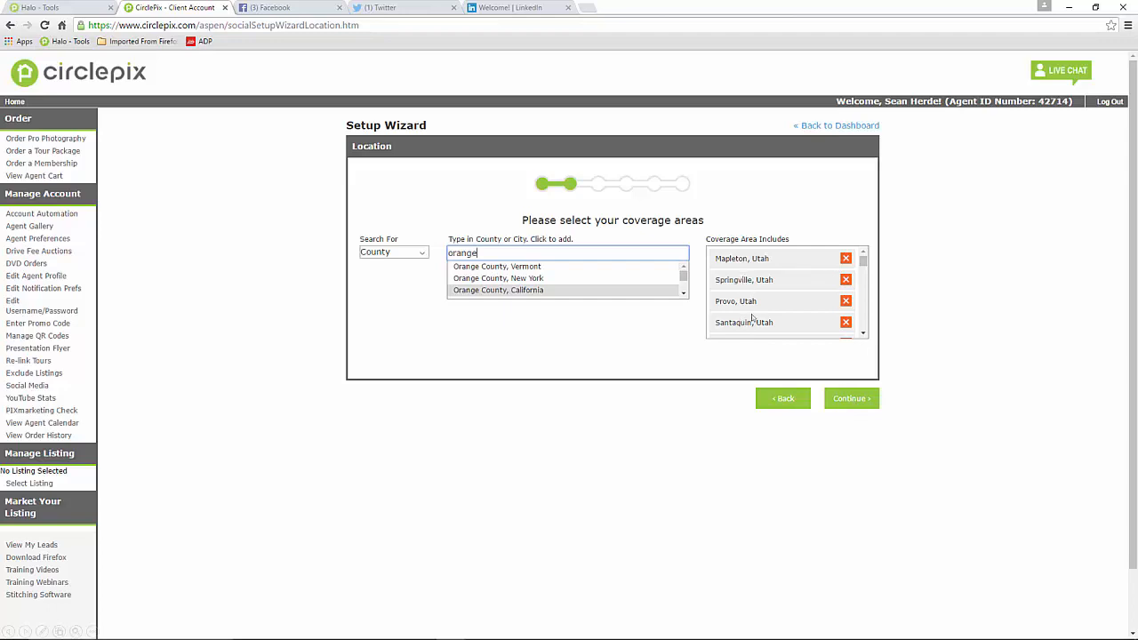
left_click(849, 399)
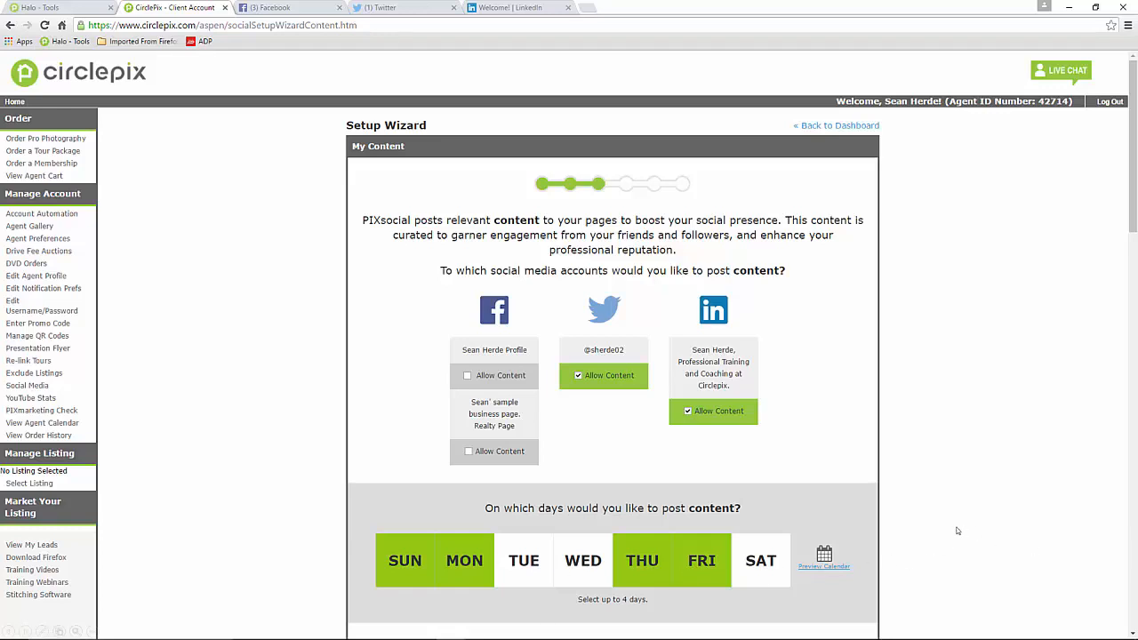
Examine the holiday greetings options and the sample posts for New Year's Day, Memorial Day and Christmas - Religious
scroll(957, 531, "down", 3)
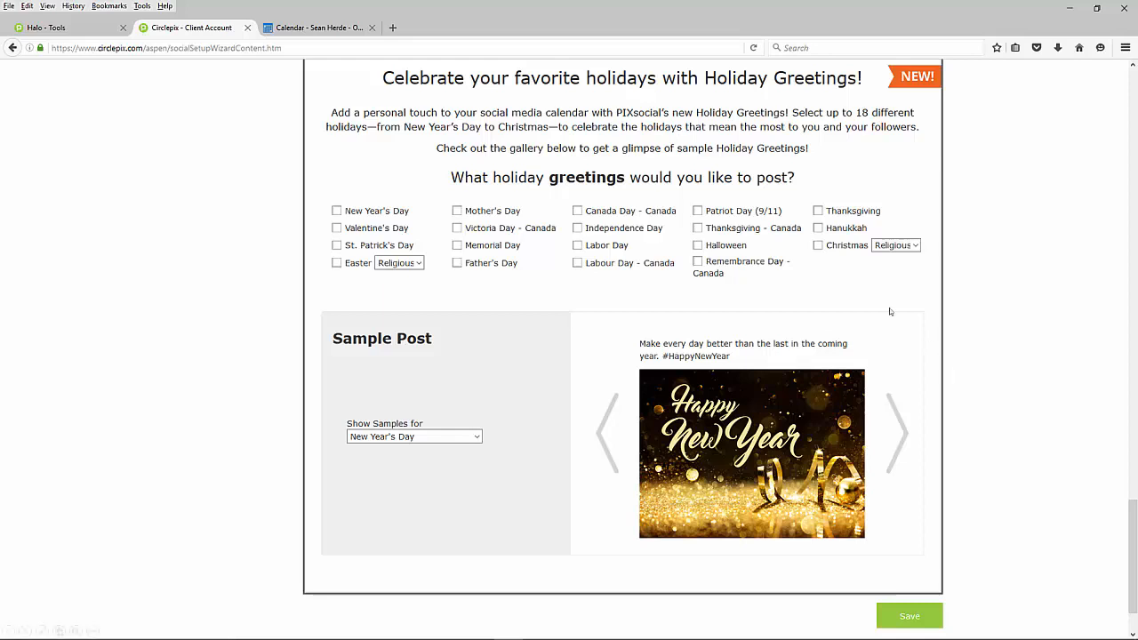
left_click(965, 464)
left_click(965, 464)
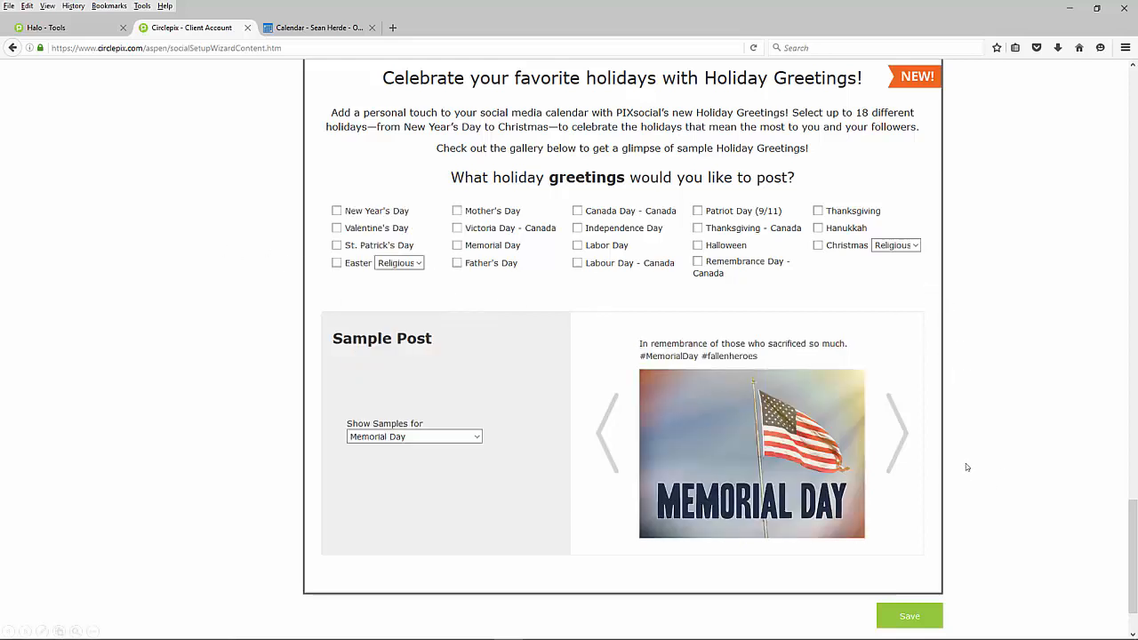
left_click(966, 464)
left_click(965, 464)
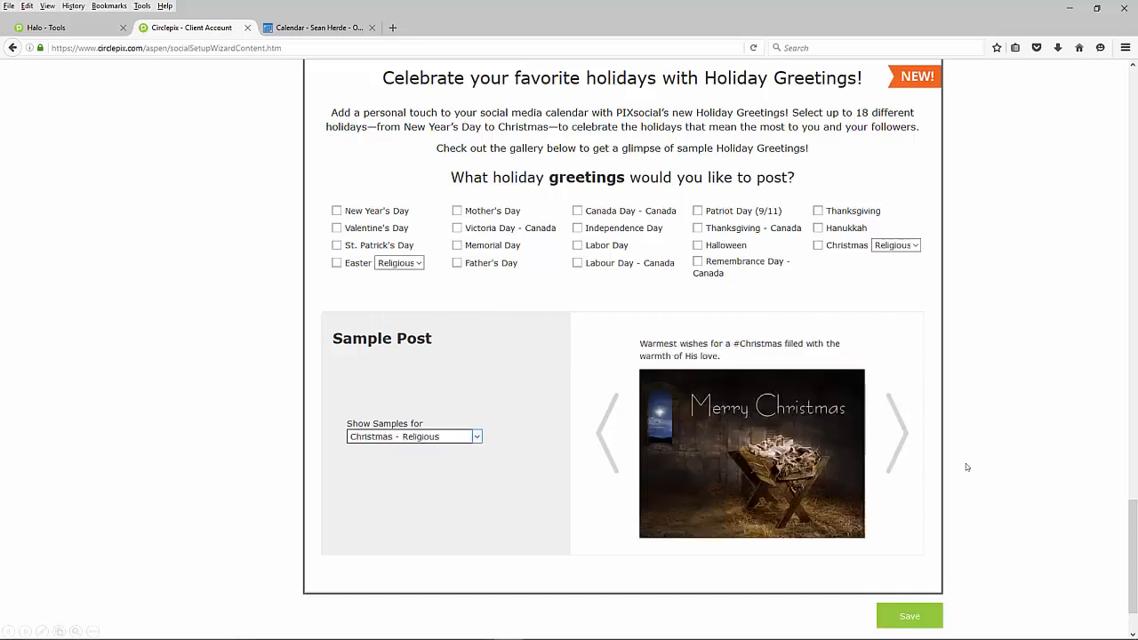
left_click(965, 464)
left_click(966, 467)
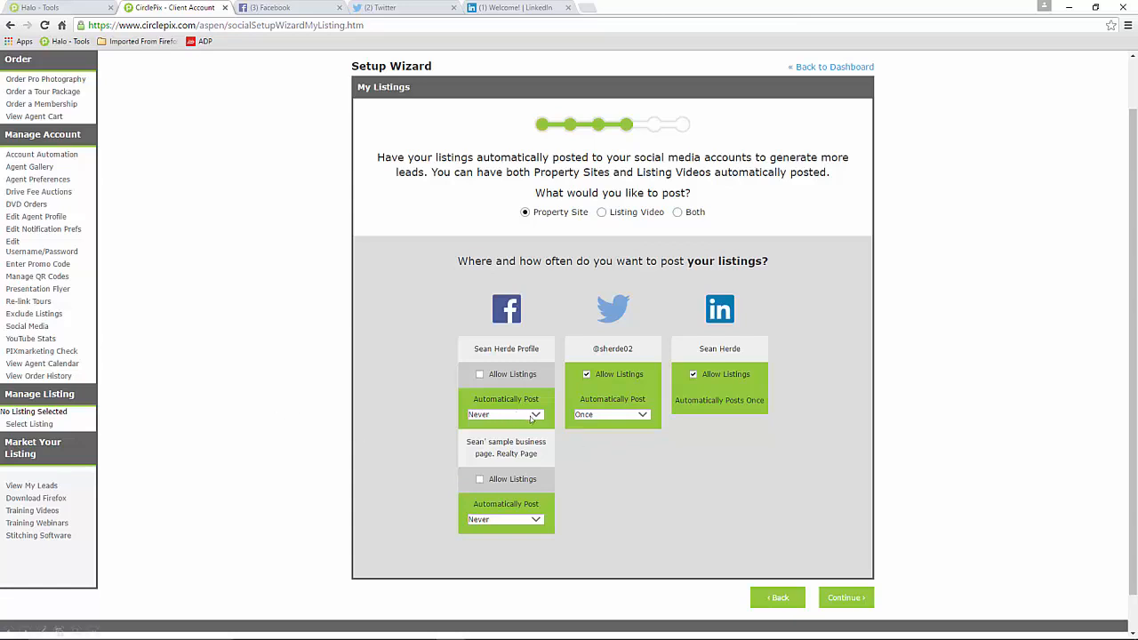
Review the automatic posting frequencies offered for Facebook and Twitter listings and continue to the Marketplace Listings settings
left_click(858, 607)
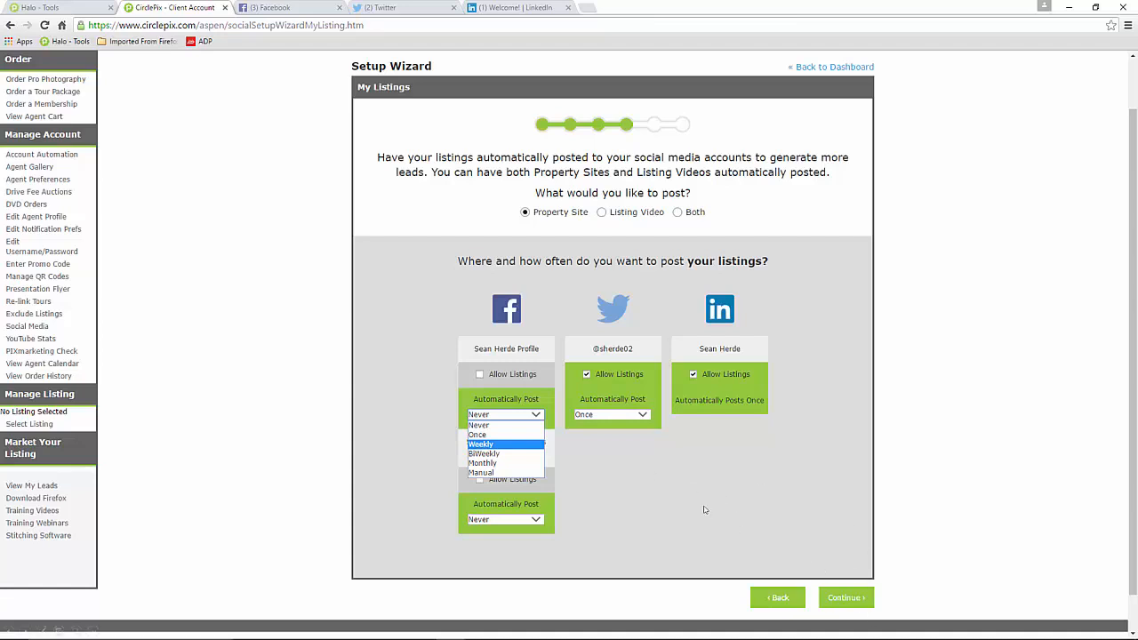
left_click(611, 414)
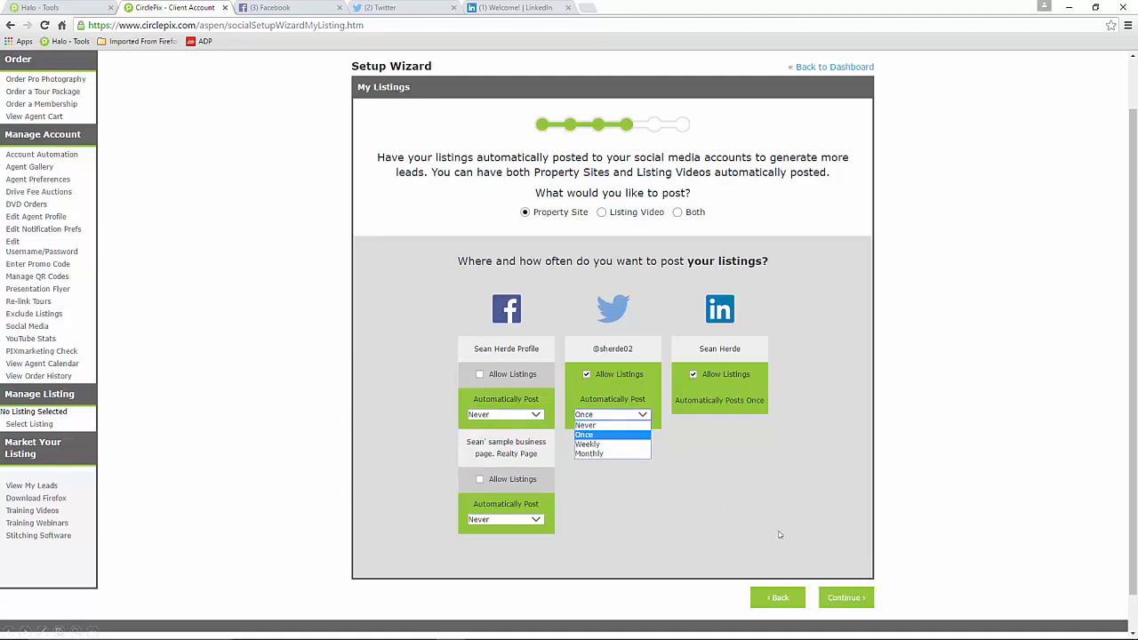
left_click(855, 598)
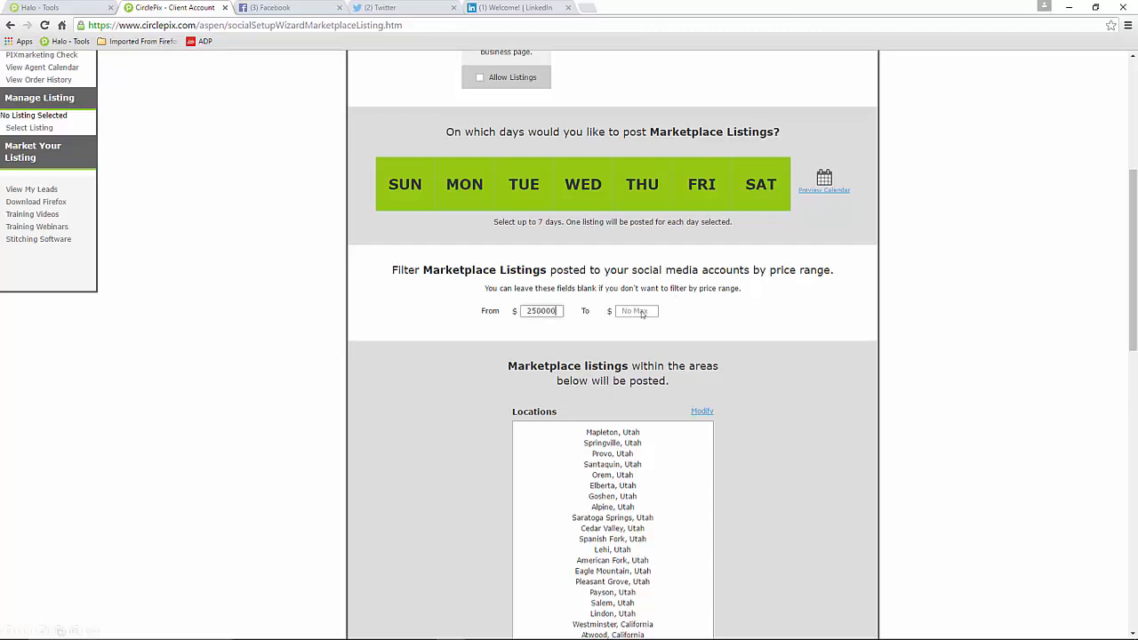
Finish the setup wizard with Marketplace Listings priced from $250000 and open the social media account connections
scroll(824, 456, "down", 10)
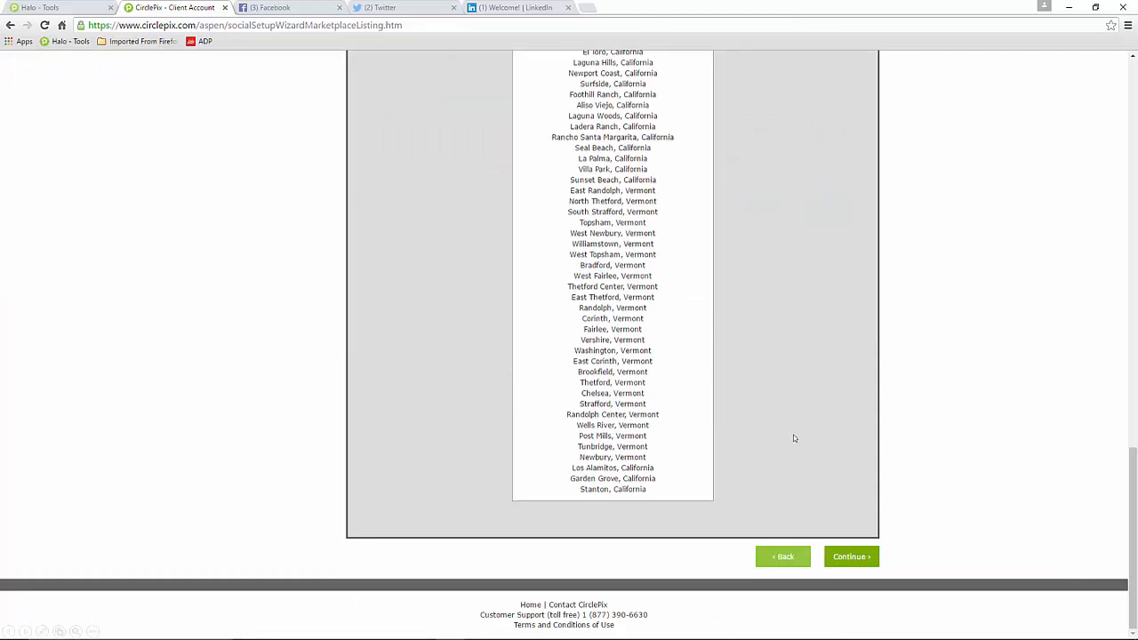
left_click(847, 560)
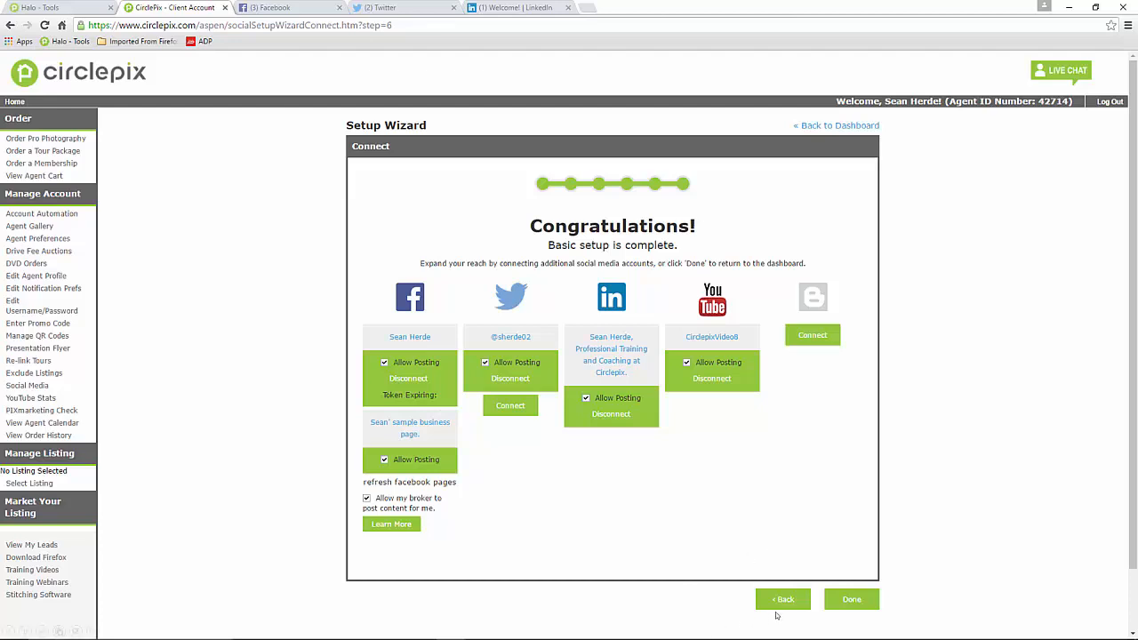
left_click(851, 600)
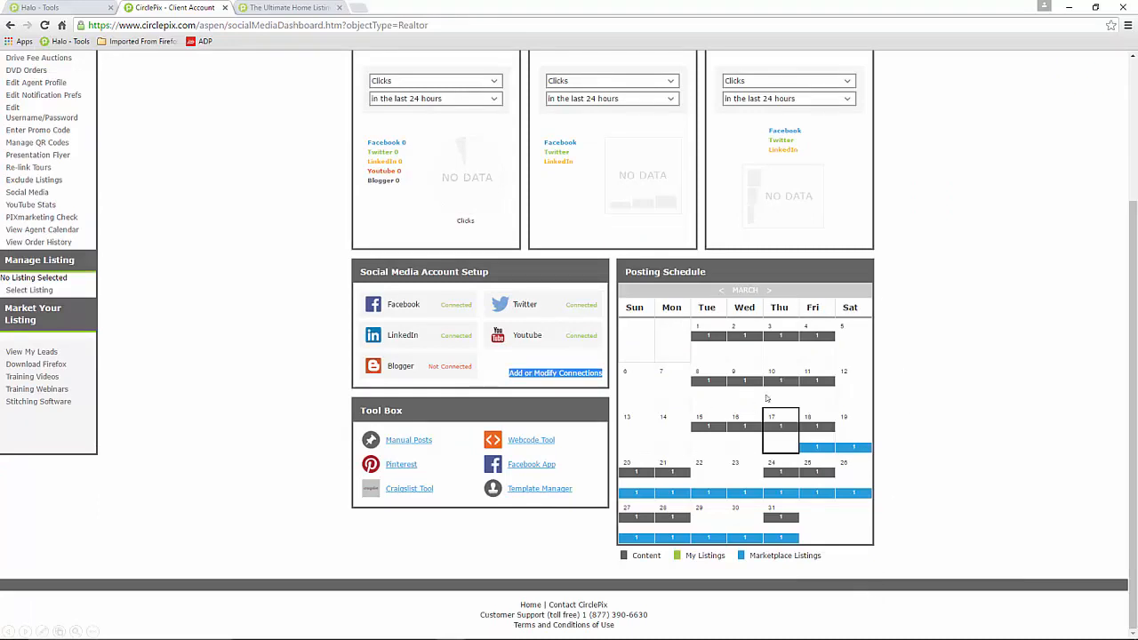
left_click(906, 422)
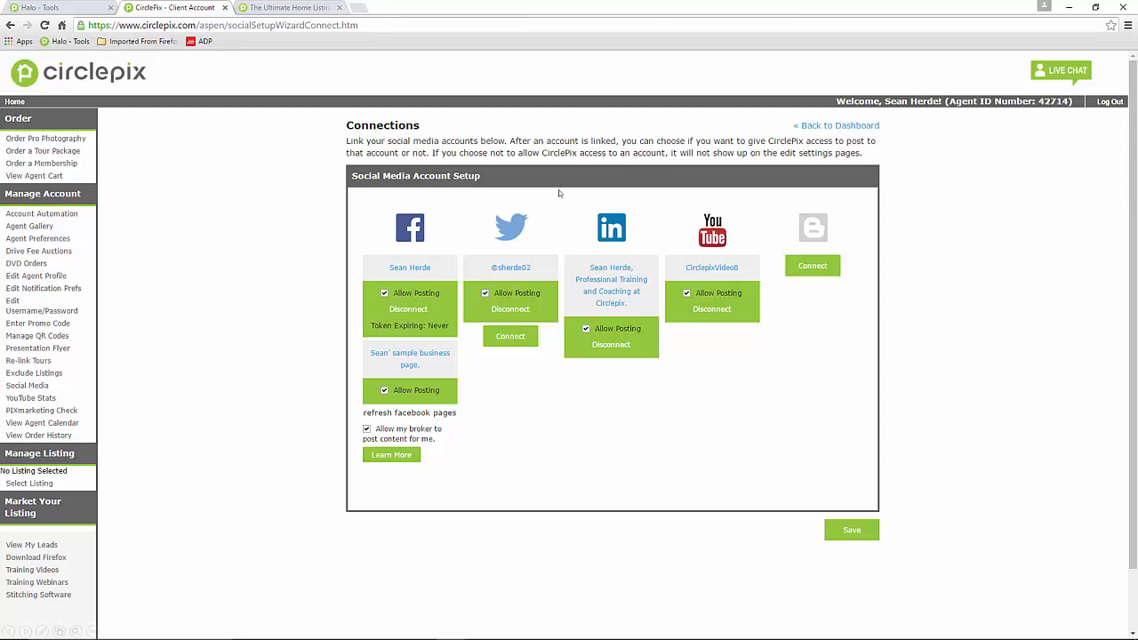
Save the social media account connections and review the automatic posting settings for My Listings
left_click(851, 531)
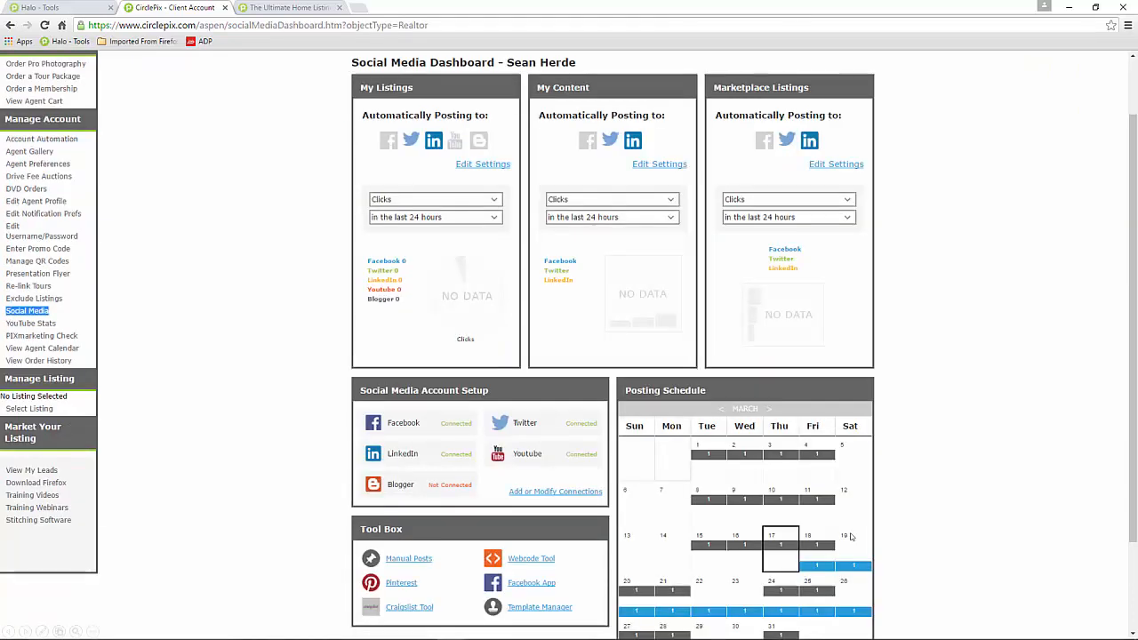
left_click(483, 165)
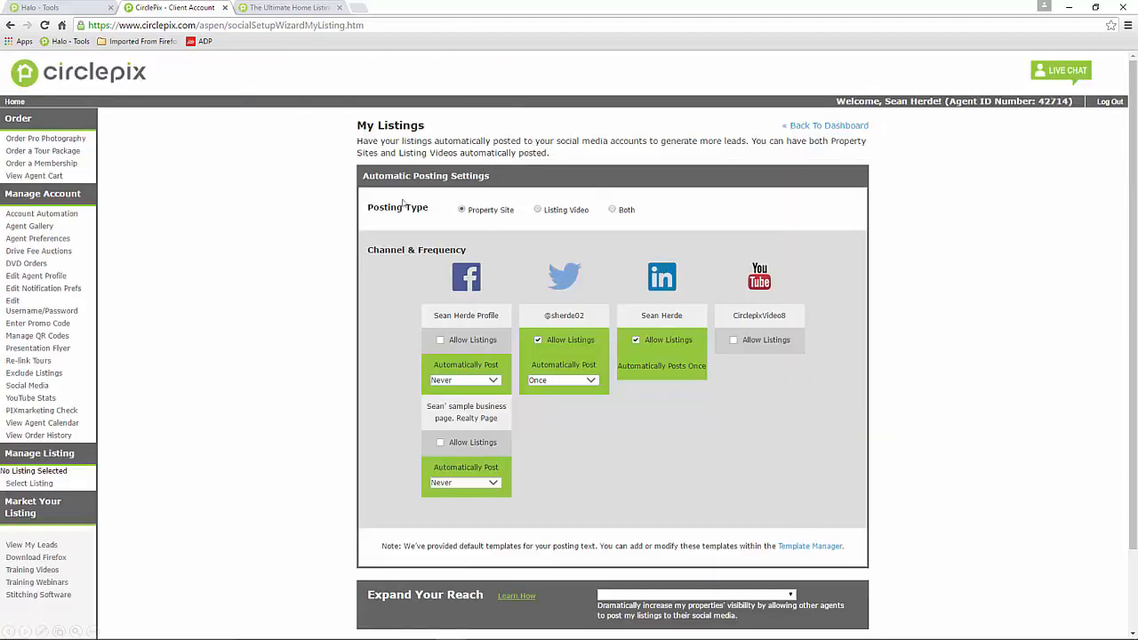
left_click(765, 392)
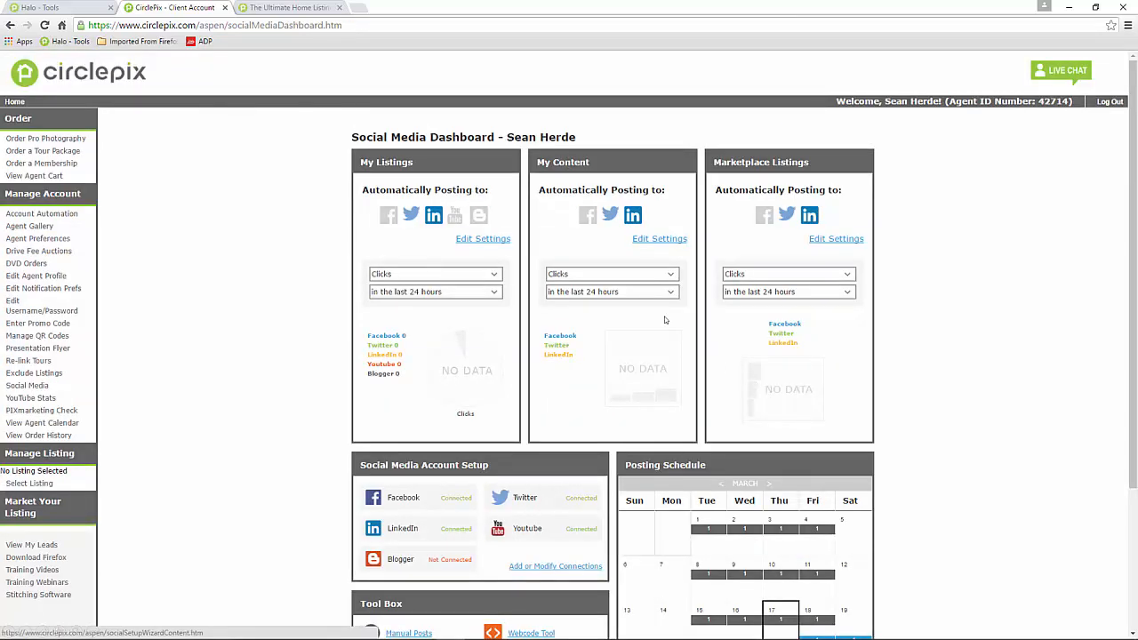
Review the automatic posting settings for My Content and Marketplace Listings, then return to the dashboard's Tool Box and Posting Schedule
left_click(658, 239)
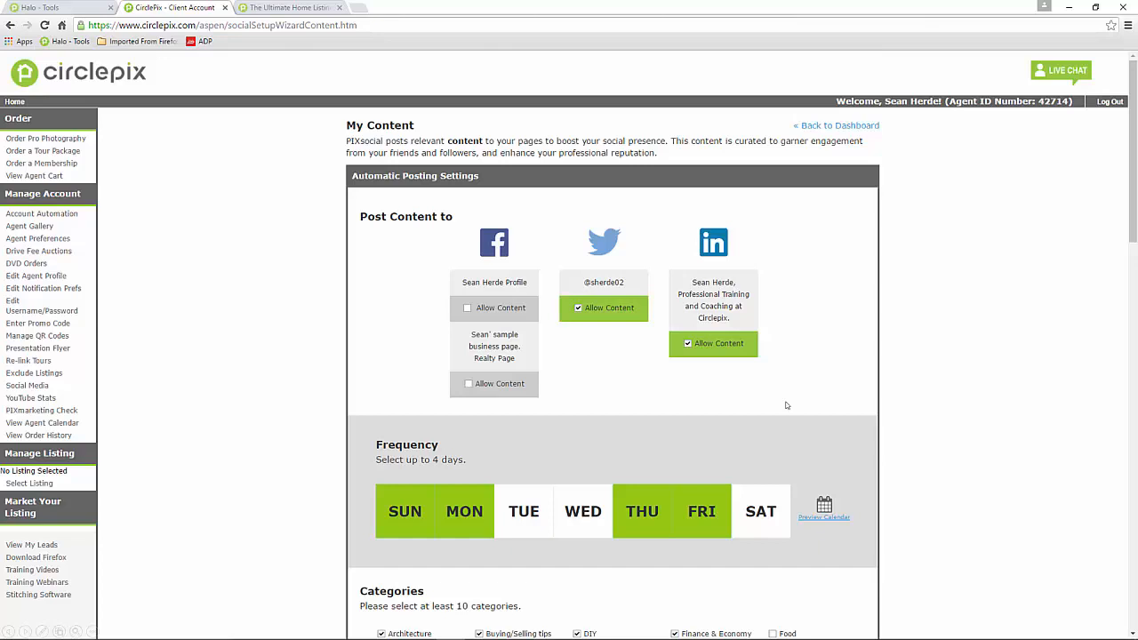
scroll(786, 406, "down", 1)
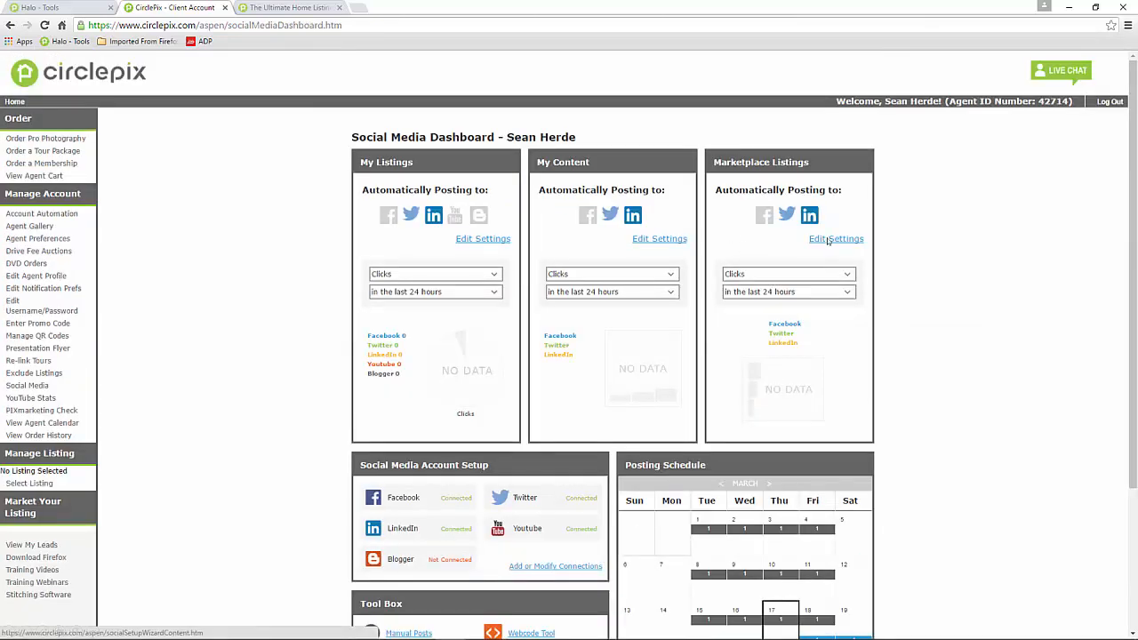
left_click(826, 239)
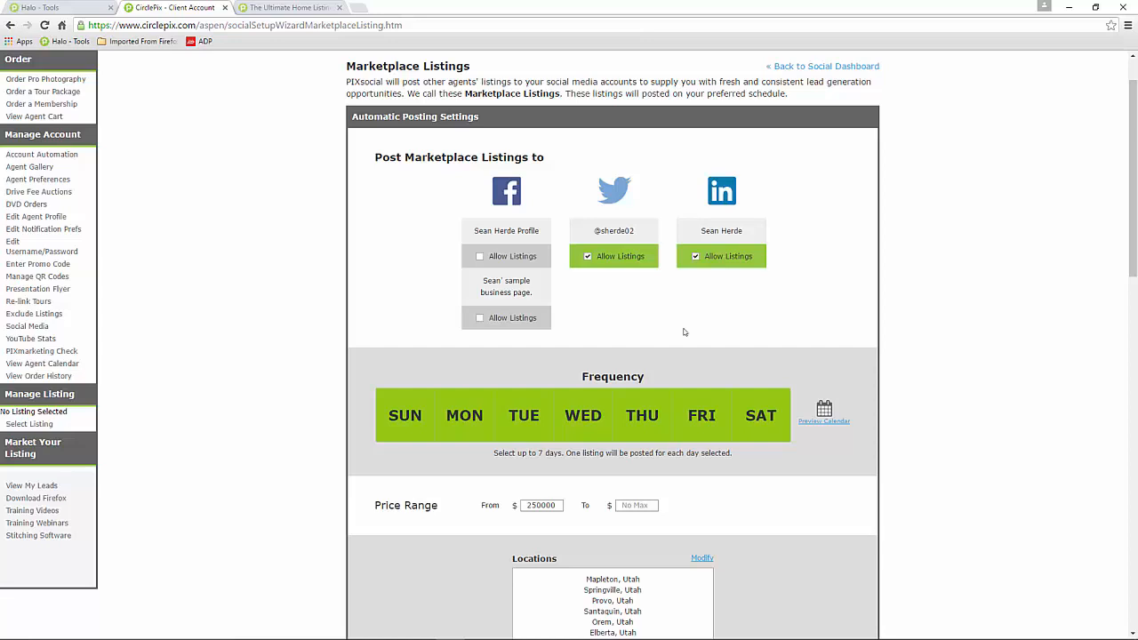
left_click(996, 502)
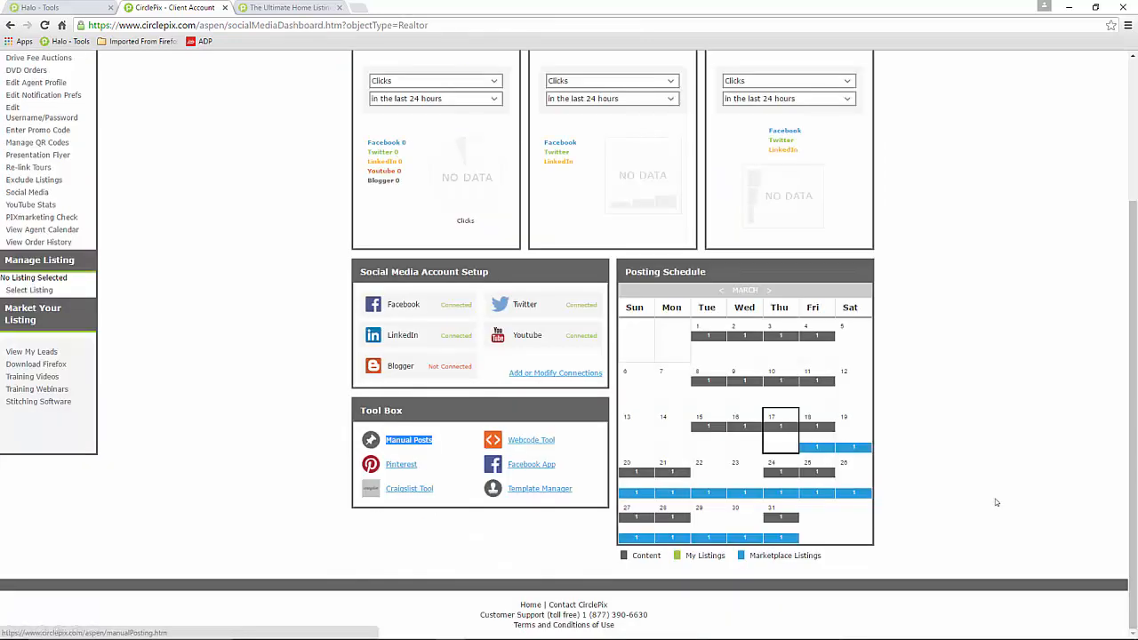